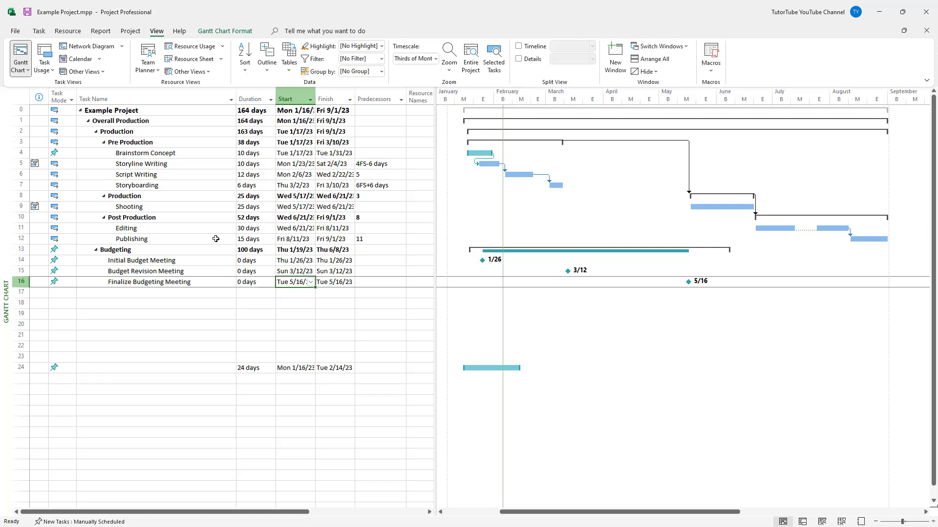
pyautogui.click(206, 225)
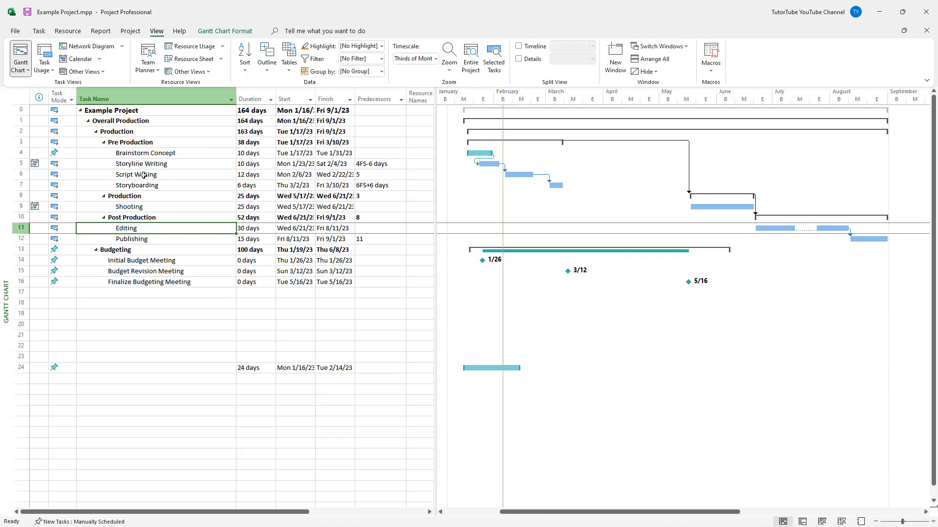
pyautogui.click(145, 200)
pyautogui.click(146, 211)
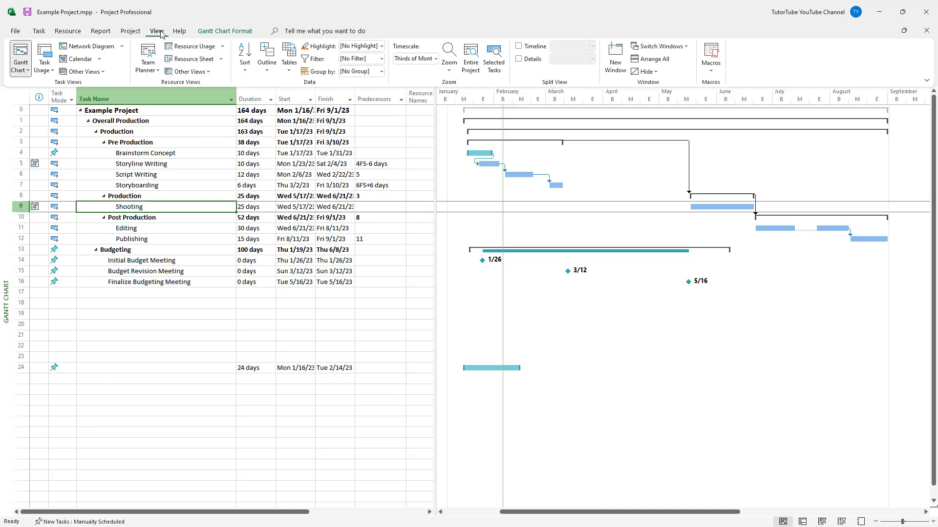
# Switch from the Gantt Chart to the Resource Sheet view.
pyautogui.click(190, 58)
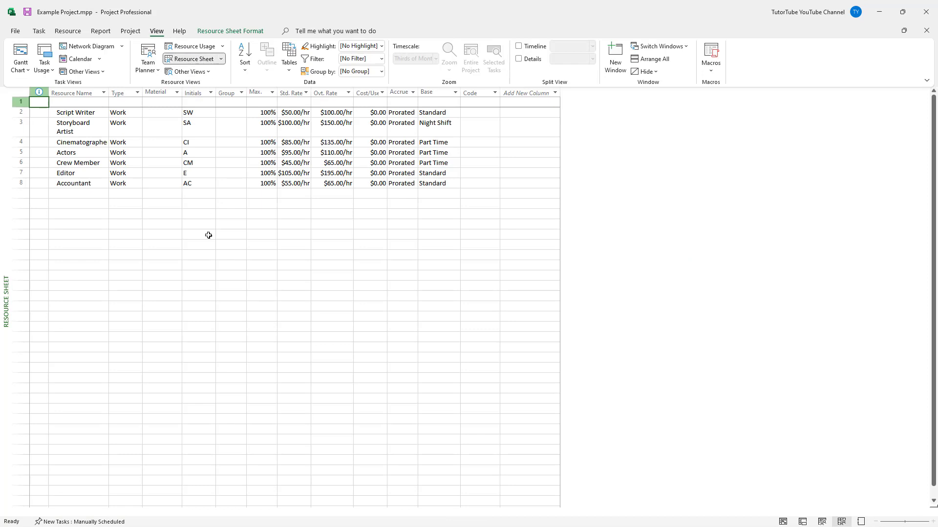
pyautogui.click(77, 112)
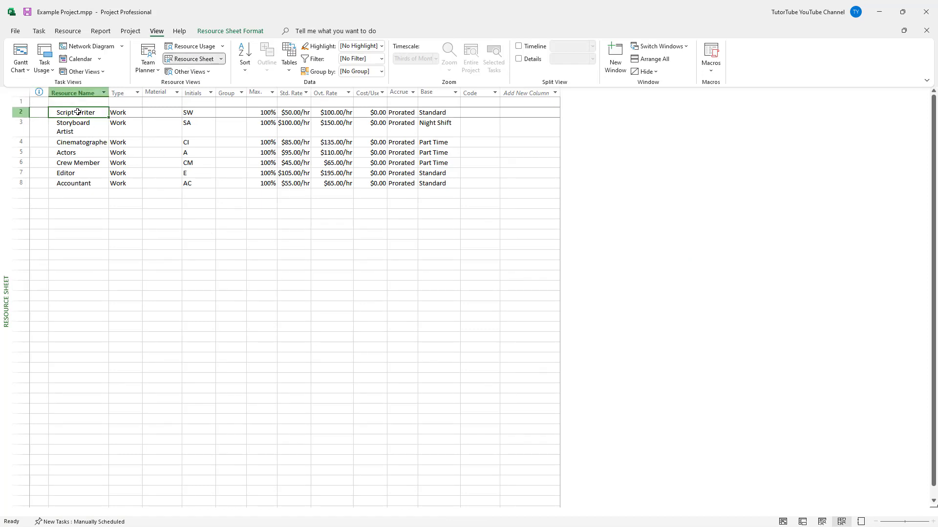
pyautogui.click(196, 222)
pyautogui.click(86, 112)
# Start a new resource below Accountant, leaving one blank row between them, and set its type to Material.
pyautogui.click(86, 204)
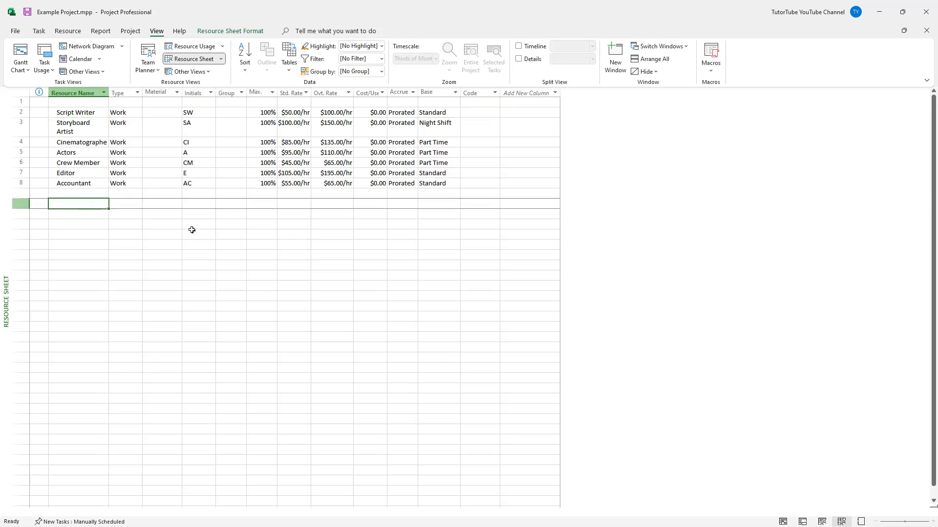
pyautogui.click(136, 204)
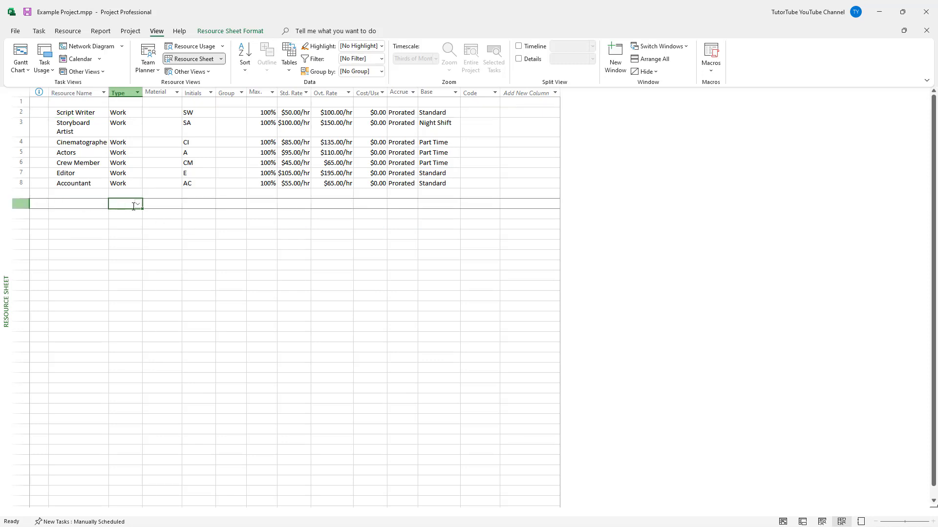
pyautogui.click(138, 205)
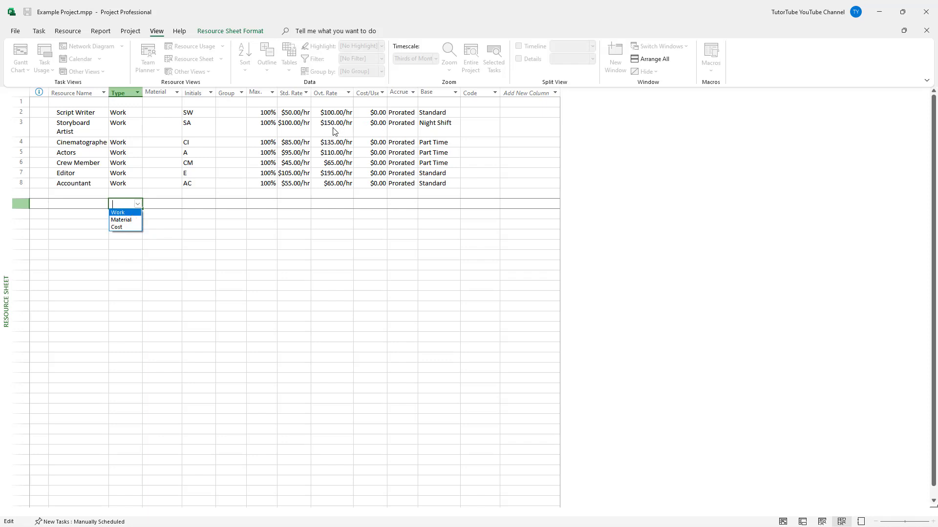
pyautogui.click(123, 227)
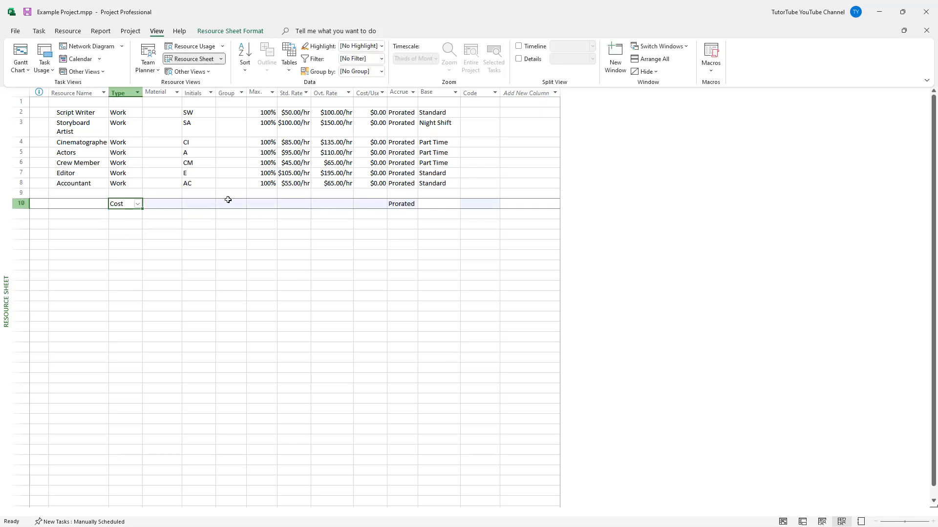
pyautogui.click(138, 204)
pyautogui.click(125, 220)
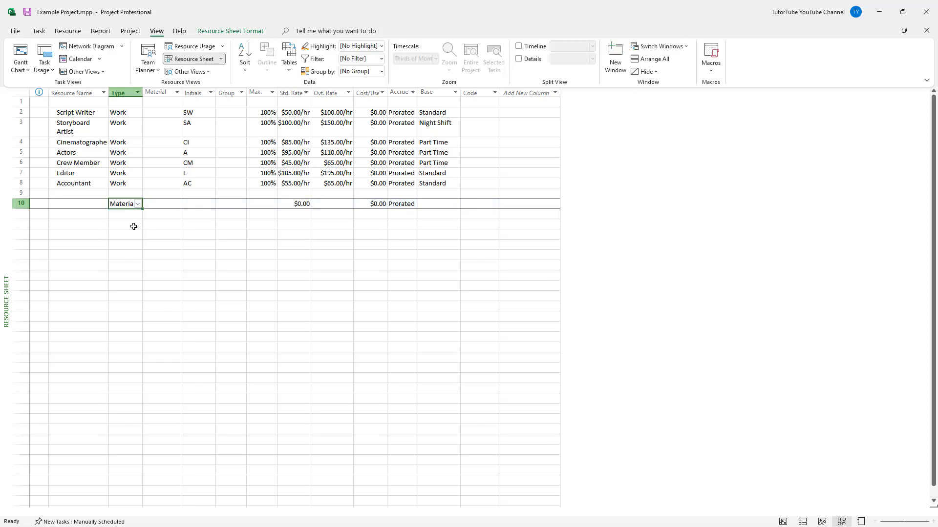
# Name the new material resource Drawing Papers.
pyautogui.click(93, 205)
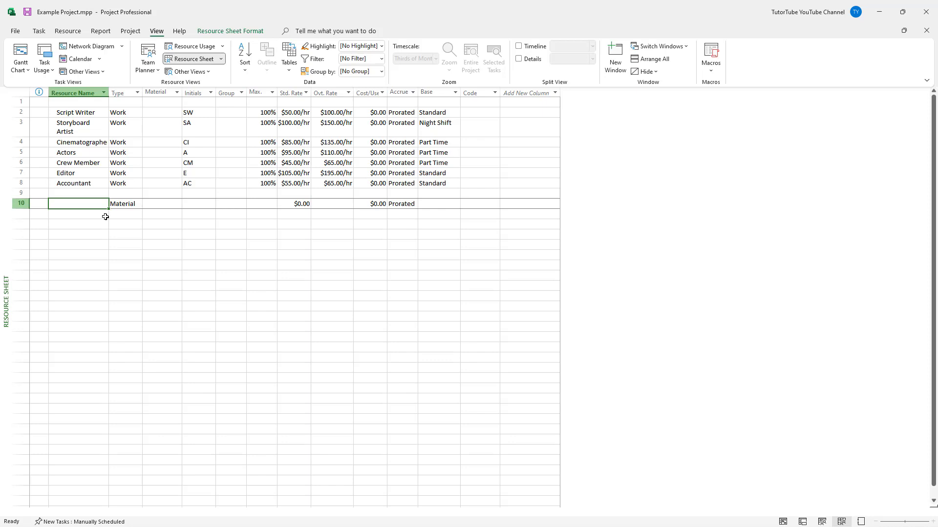
pyautogui.write('S')
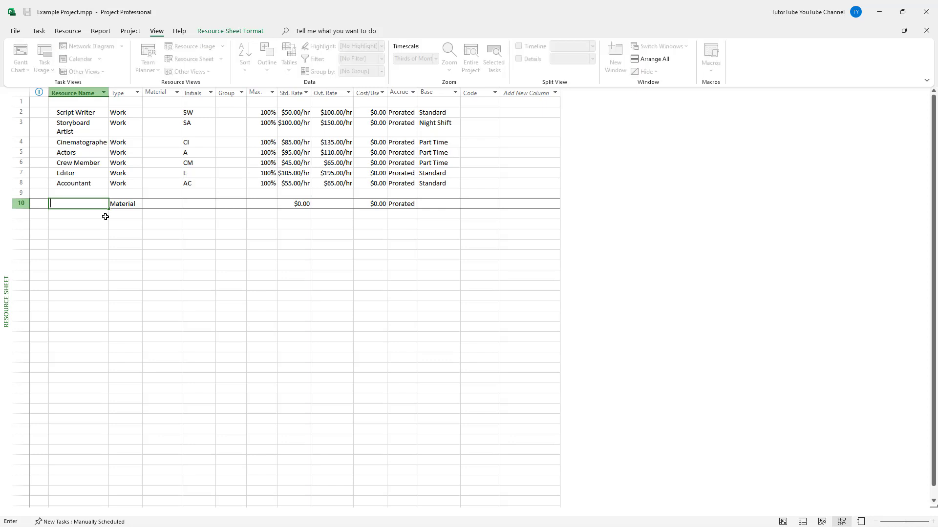
pyautogui.write('rawing Papers')
pyautogui.click(234, 263)
# Set the standard rate of the Drawing Papers resource to $20.00.
pyautogui.click(210, 204)
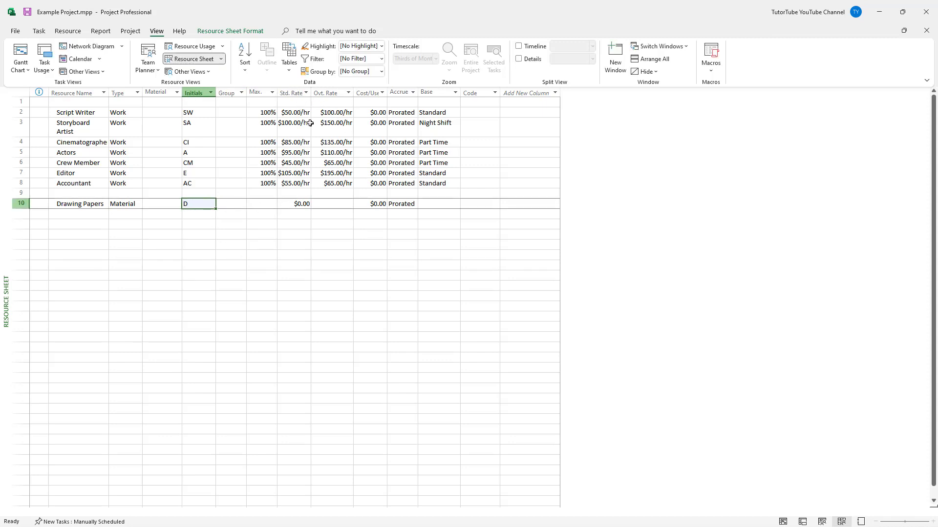
pyautogui.click(304, 203)
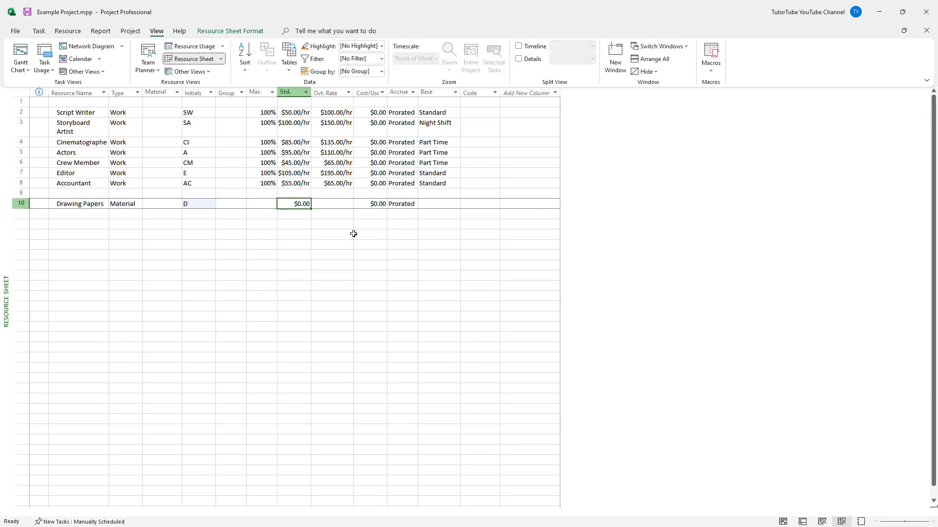
pyautogui.write('20')
pyautogui.press('Return')
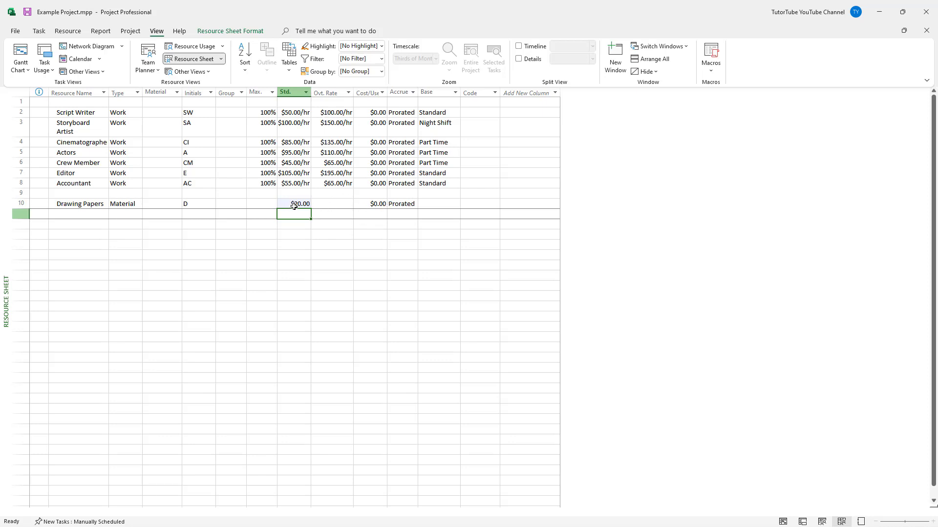
pyautogui.click(442, 204)
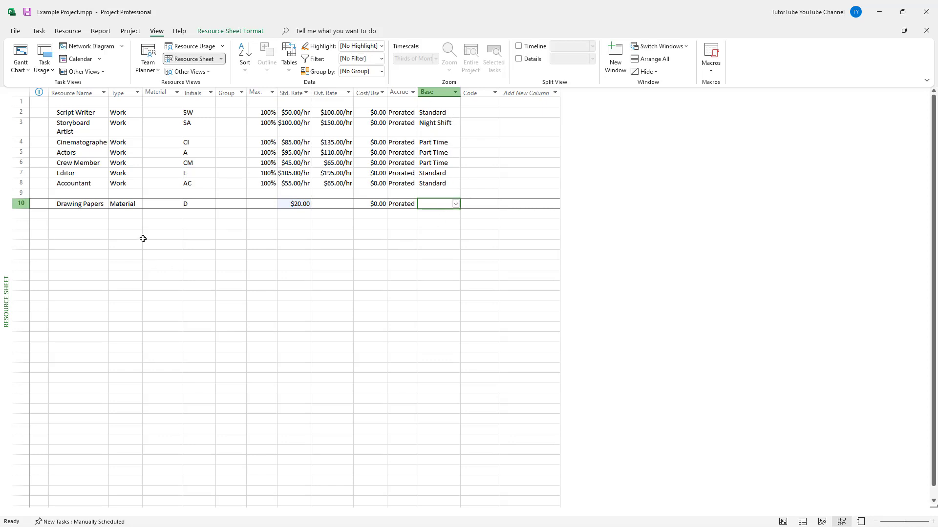
# Add a resource named Camera Rent in the row directly below Drawing Papers.
pyautogui.click(143, 239)
pyautogui.click(99, 205)
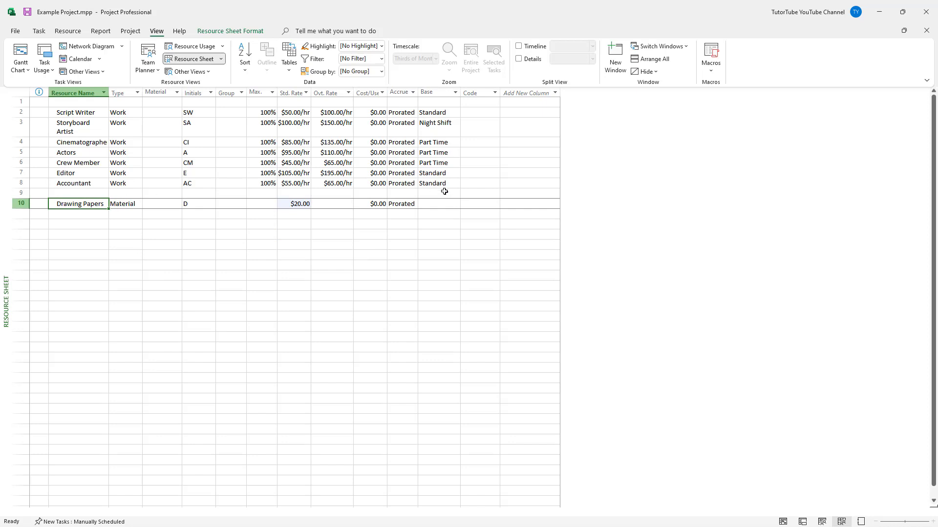
pyautogui.click(102, 215)
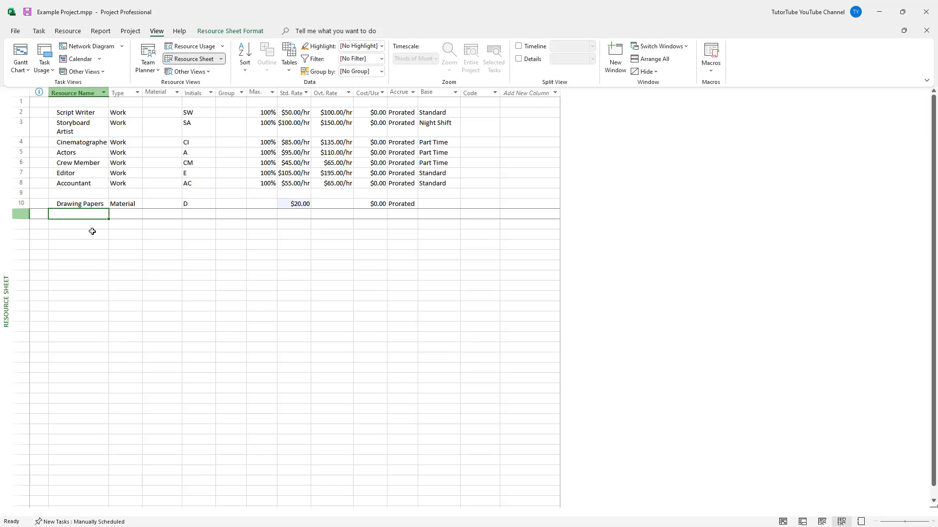
pyautogui.write('Camera Rent')
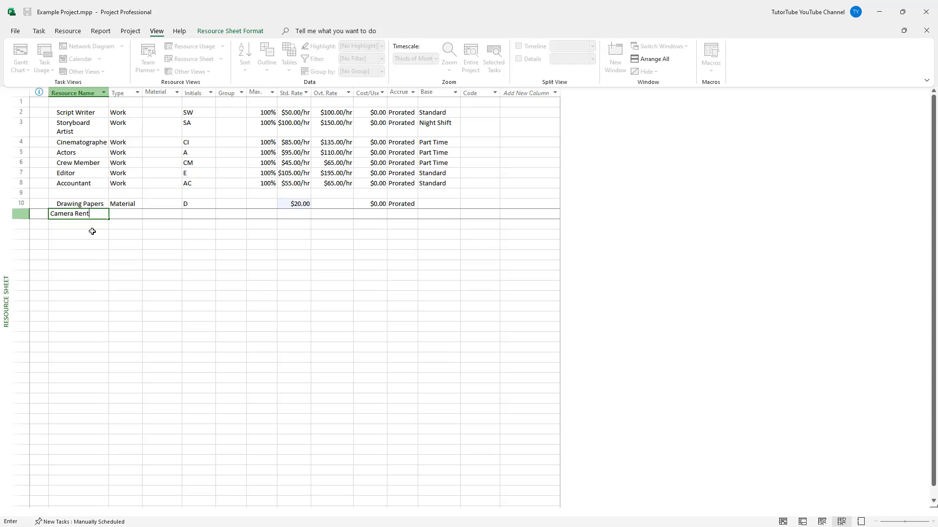
pyautogui.press('Return')
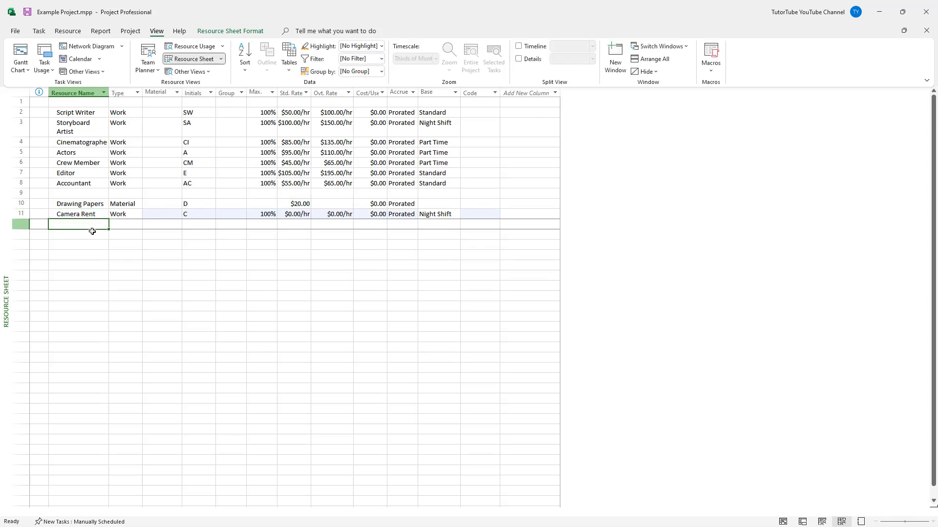
# Set the type of the Camera Rent resource to Cost.
pyautogui.click(136, 218)
pyautogui.click(136, 215)
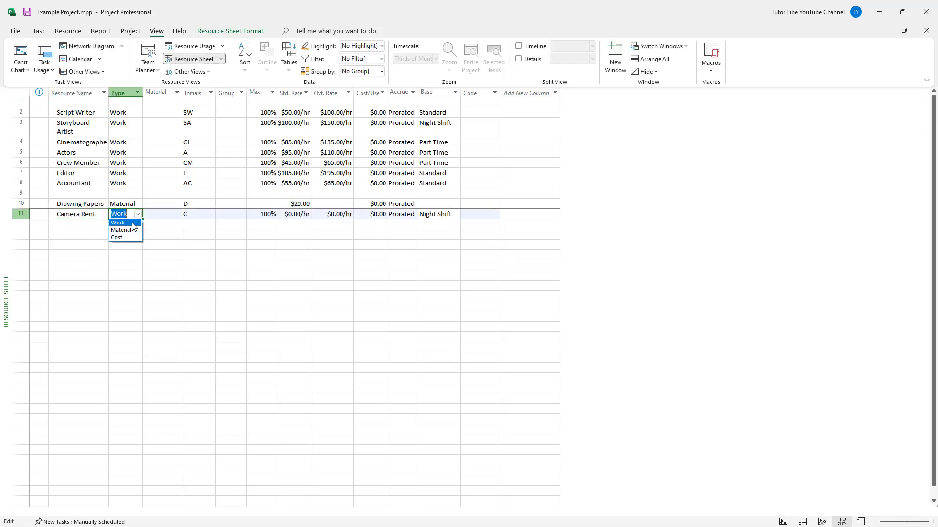
pyautogui.click(126, 238)
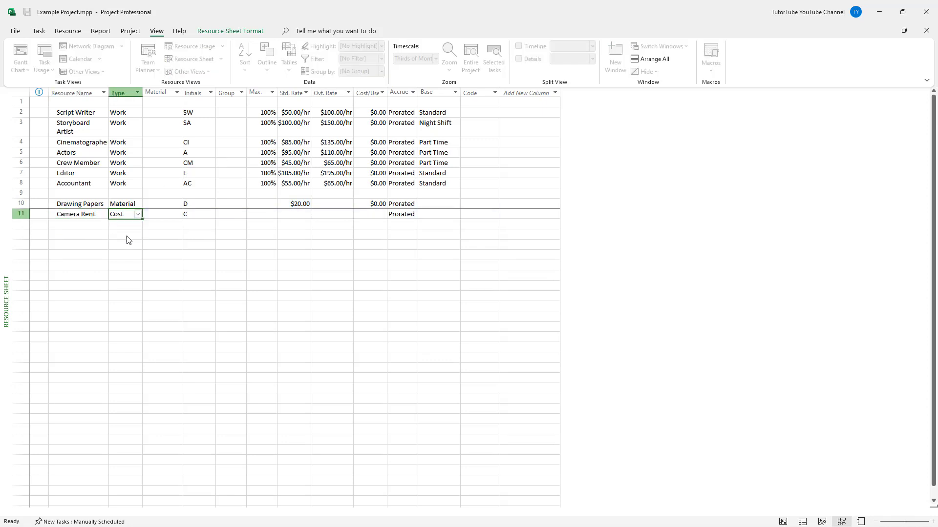
# Try to enter a rate of 100 for the Camera Rent cost resource.
pyautogui.click(304, 211)
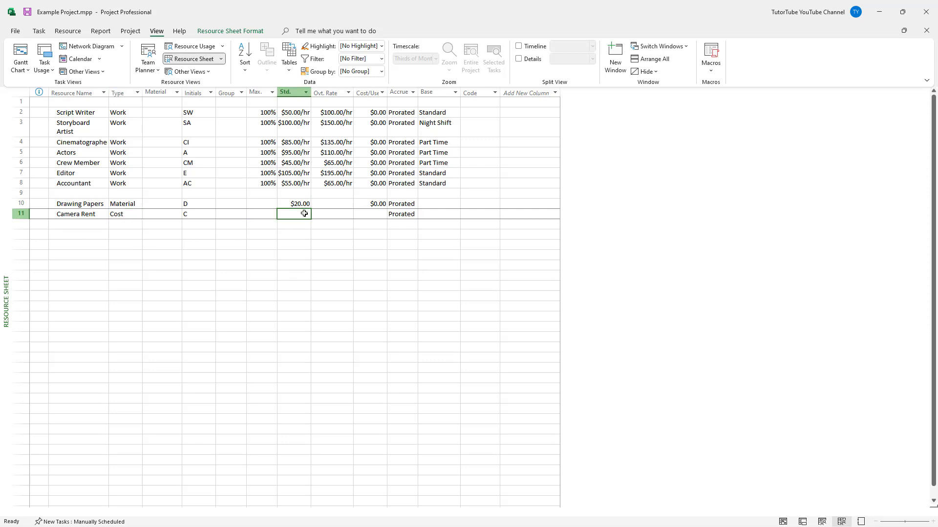
pyautogui.click(385, 271)
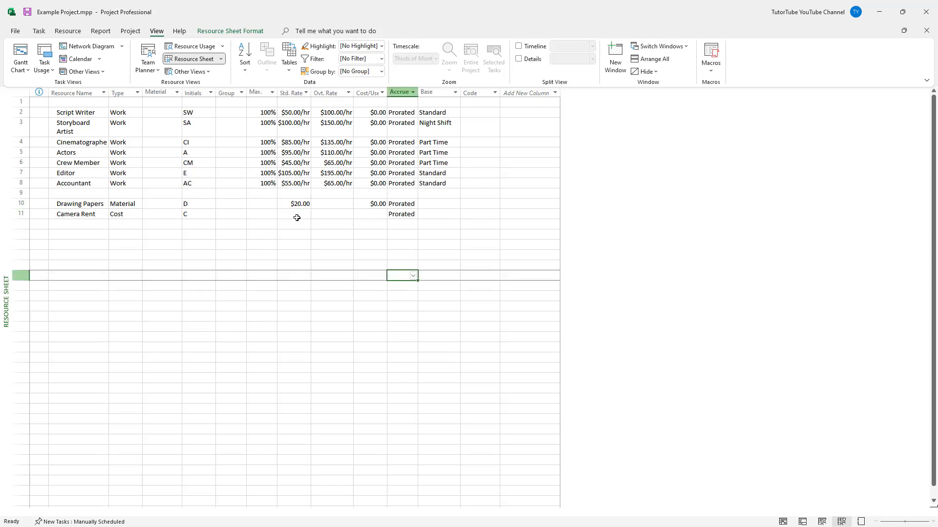
pyautogui.click(295, 216)
pyautogui.click(325, 212)
pyautogui.click(288, 214)
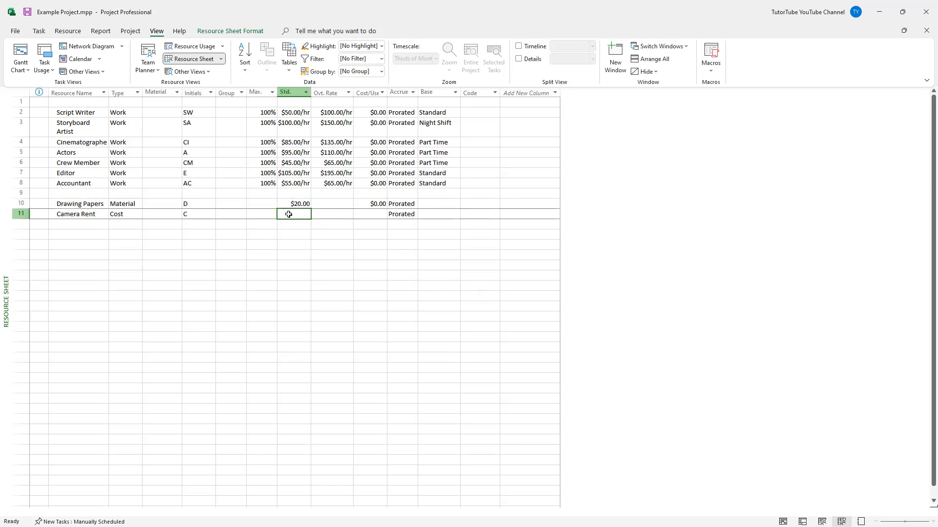
pyautogui.click(268, 221)
pyautogui.click(269, 214)
pyautogui.click(298, 213)
pyautogui.click(139, 214)
pyautogui.click(90, 214)
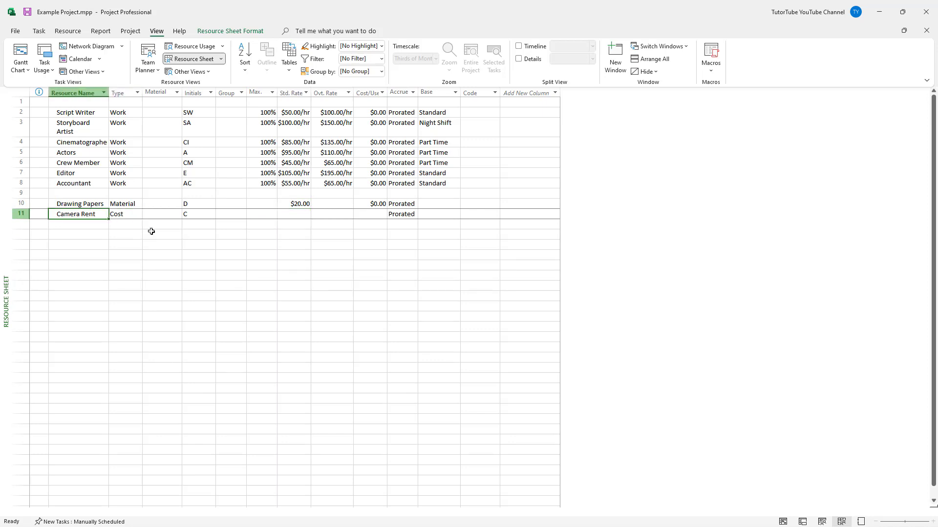
pyautogui.write('100')
pyautogui.press('Return')
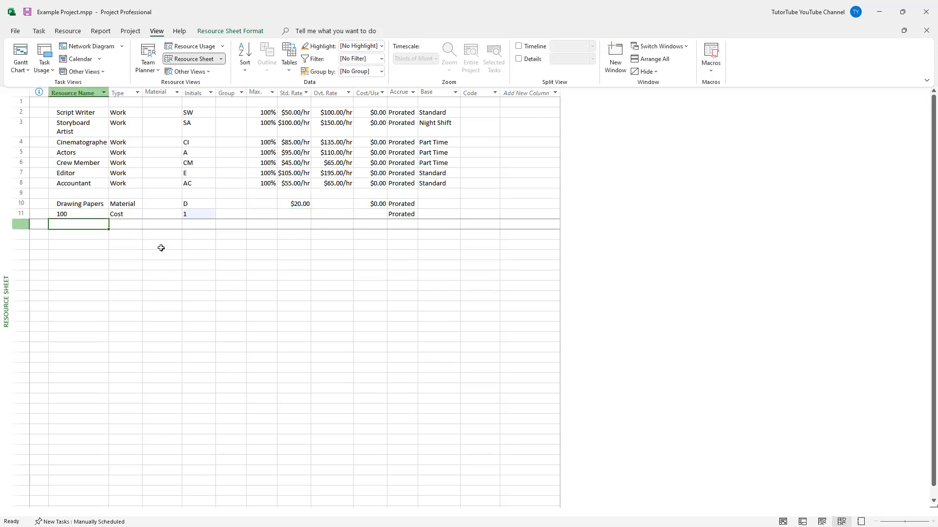
# Set the type of the resource below Drawing Papers to Material and rename it Camera Rent.
pyautogui.click(130, 215)
pyautogui.click(138, 214)
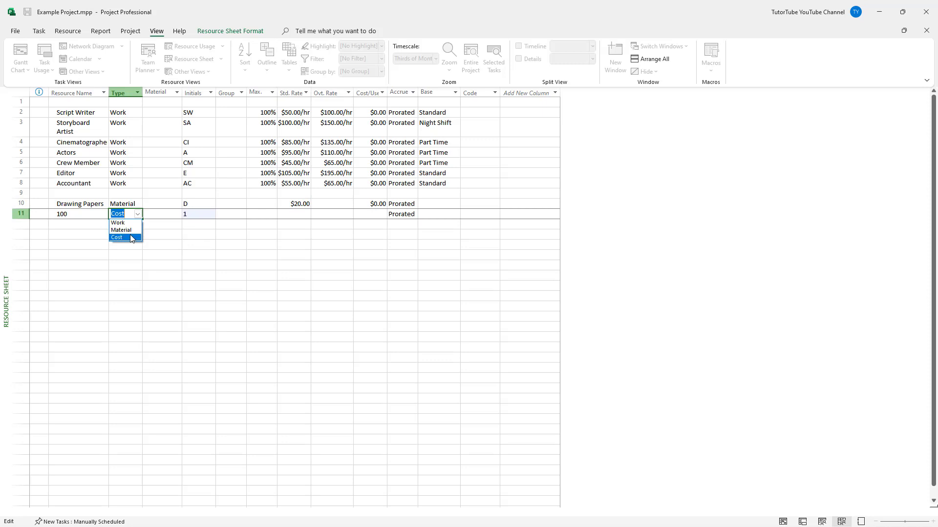
pyautogui.click(121, 230)
pyautogui.click(78, 216)
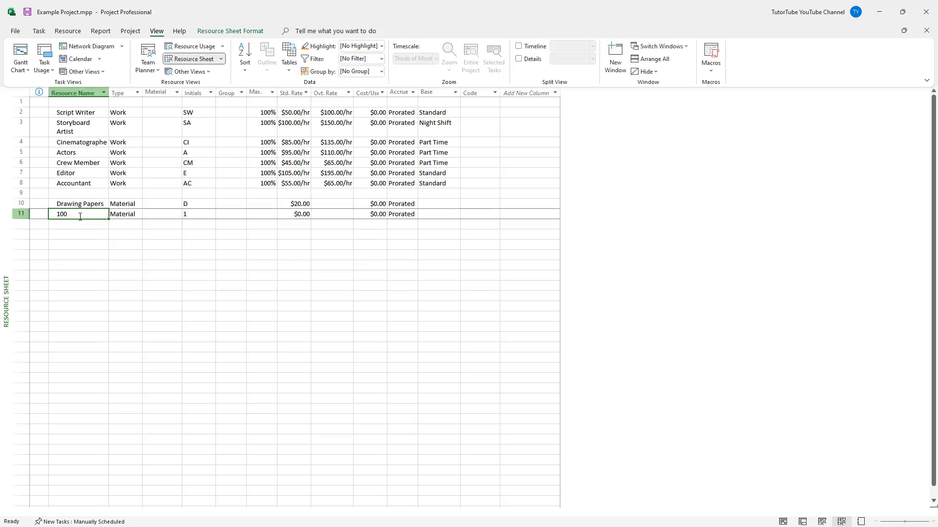
pyautogui.write('Camera')
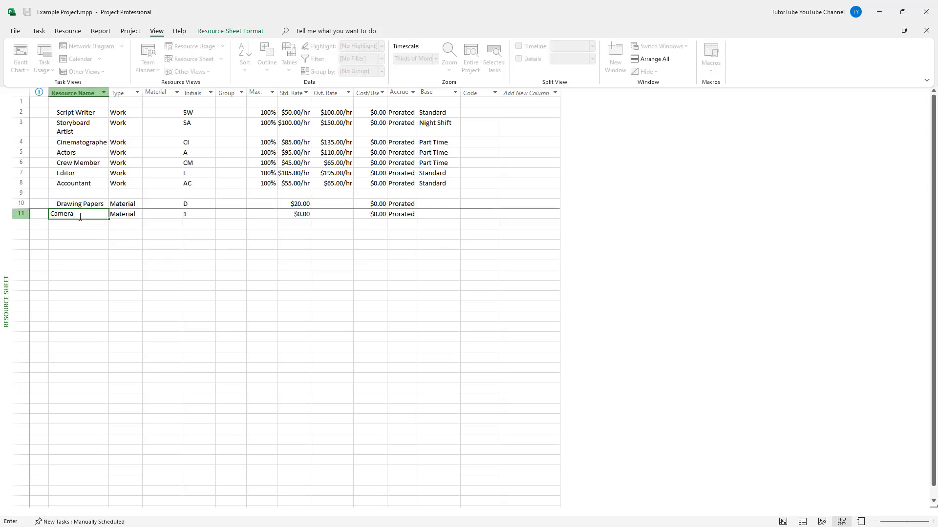
pyautogui.write(' Rent')
pyautogui.press('Return')
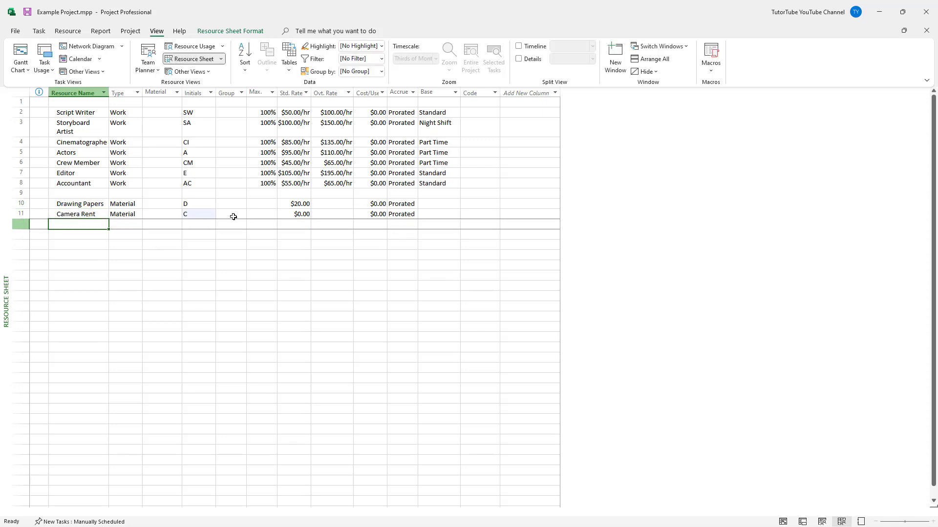
# Set the standard rate of the Camera Rent resource to $550.00.
pyautogui.click(283, 215)
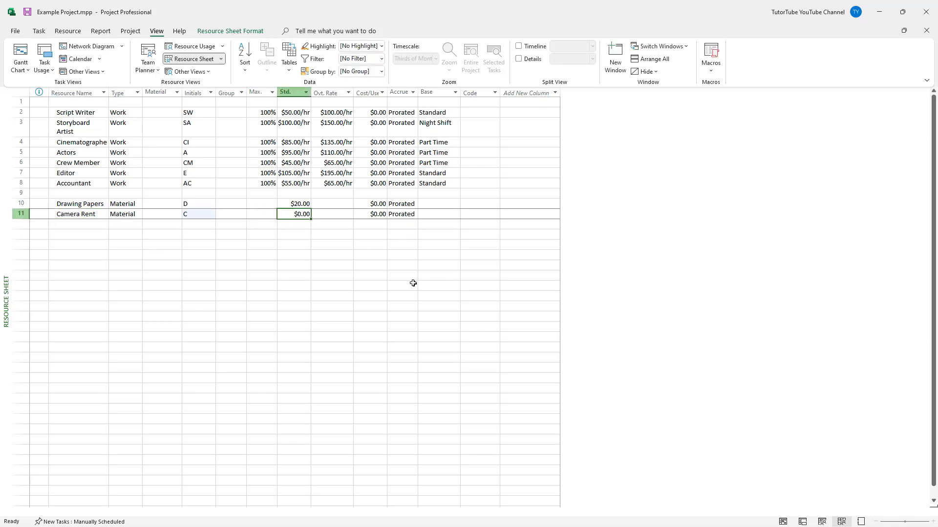
pyautogui.write('550')
pyautogui.press('Return')
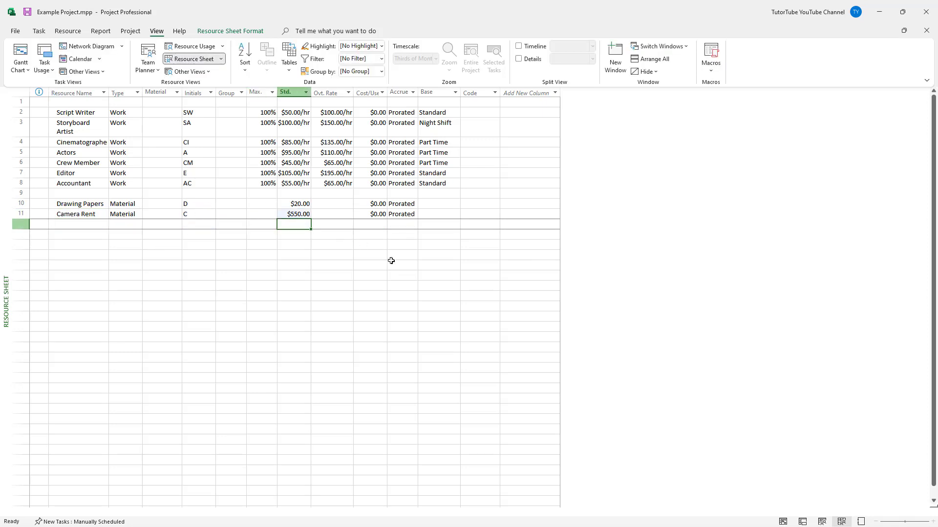
pyautogui.click(439, 213)
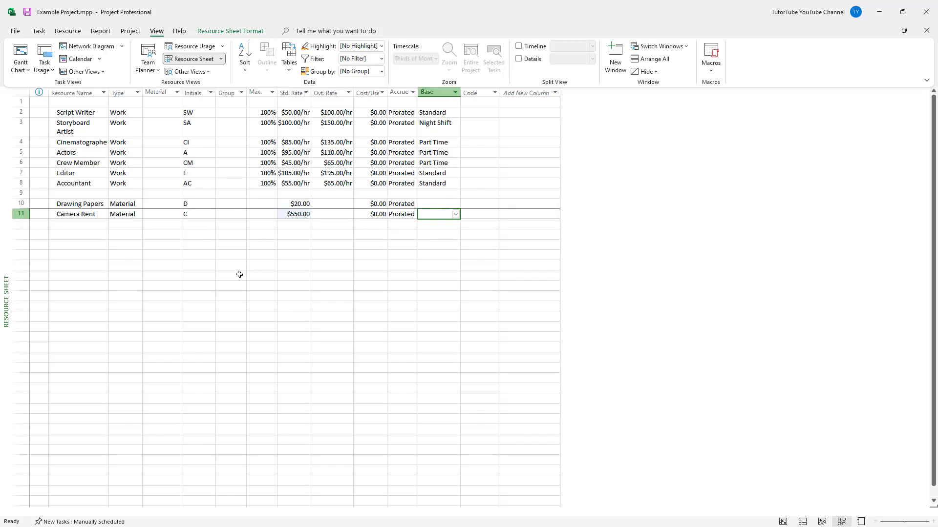
# Add a resource named Editing Softweare in the empty row below Camera Rent.
pyautogui.click(85, 203)
pyautogui.click(92, 214)
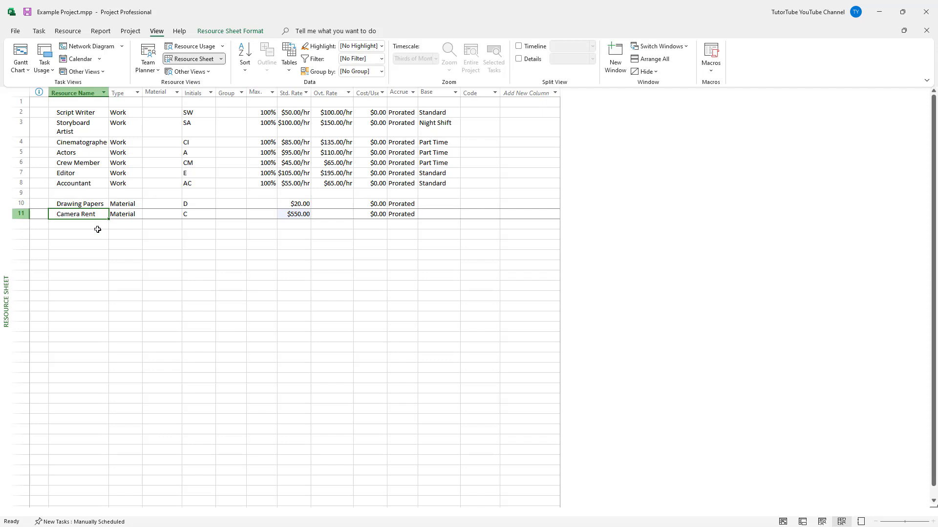
pyautogui.click(96, 228)
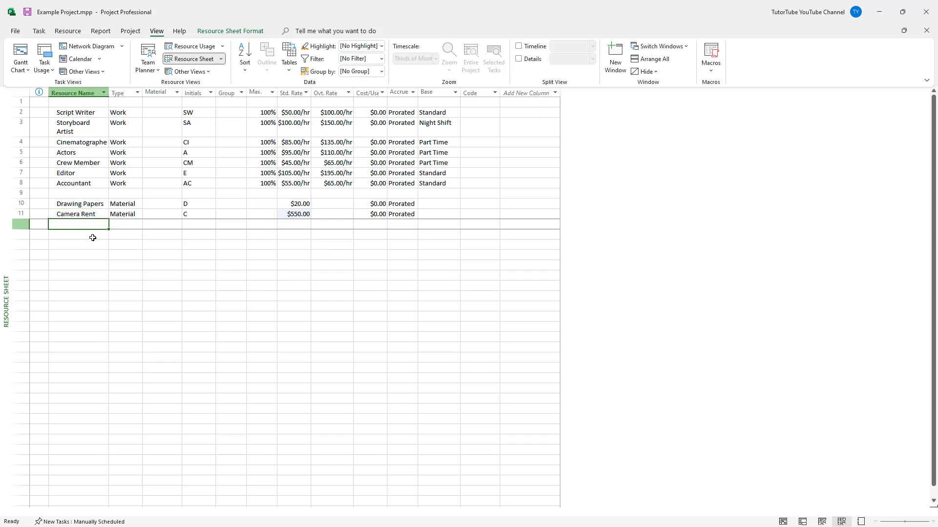
pyautogui.write('Editing So')
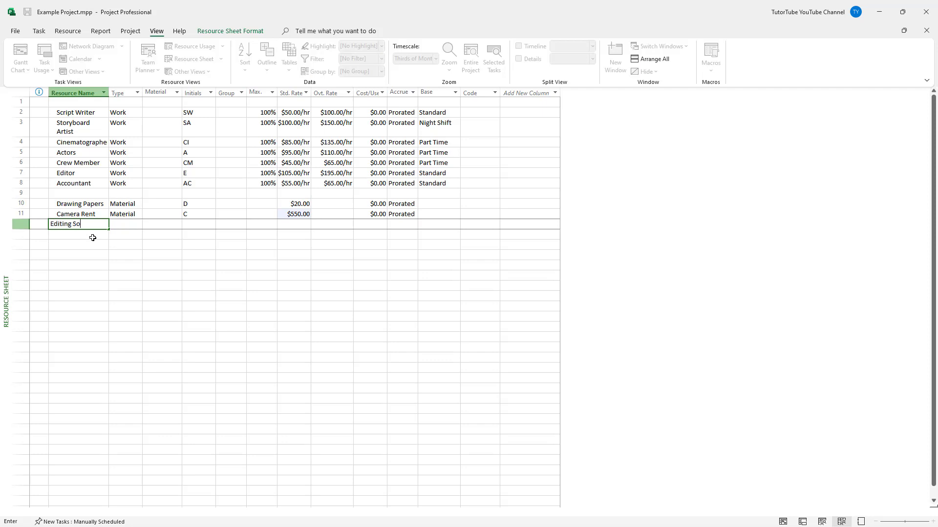
pyautogui.write('ftweare')
pyautogui.press('Return')
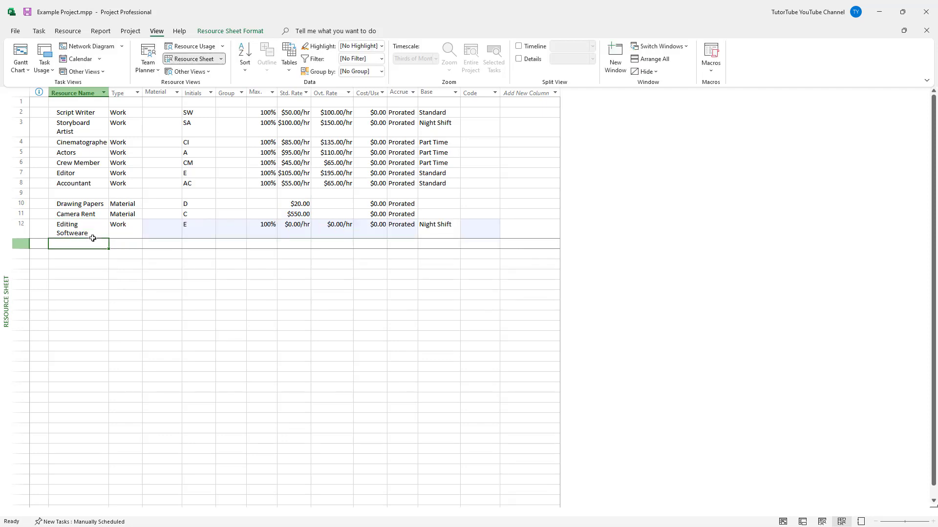
pyautogui.doubleClick(98, 232)
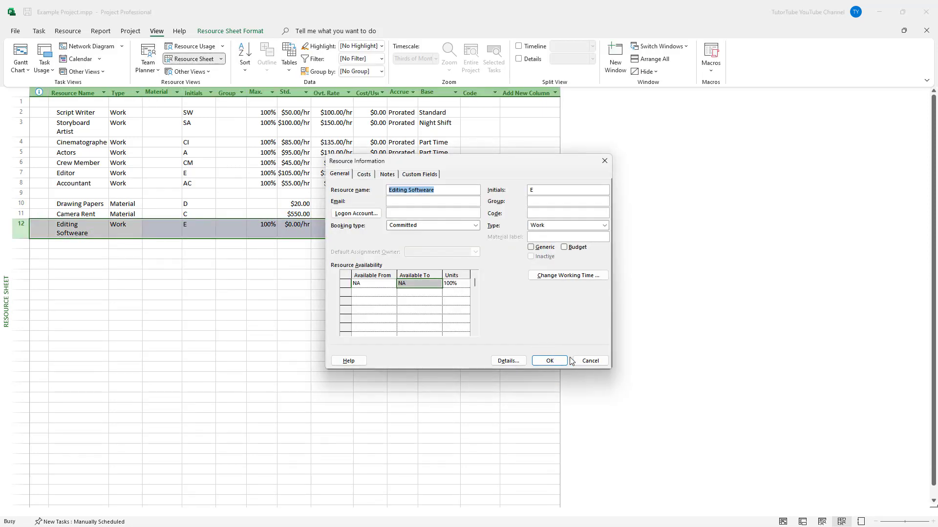
pyautogui.click(542, 360)
pyautogui.click(70, 228)
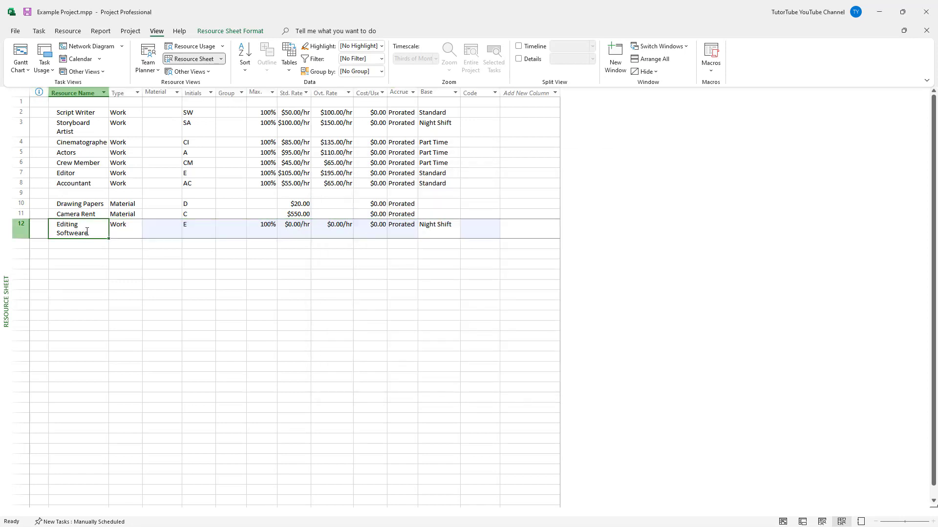
pyautogui.doubleClick(87, 231)
pyautogui.click(592, 360)
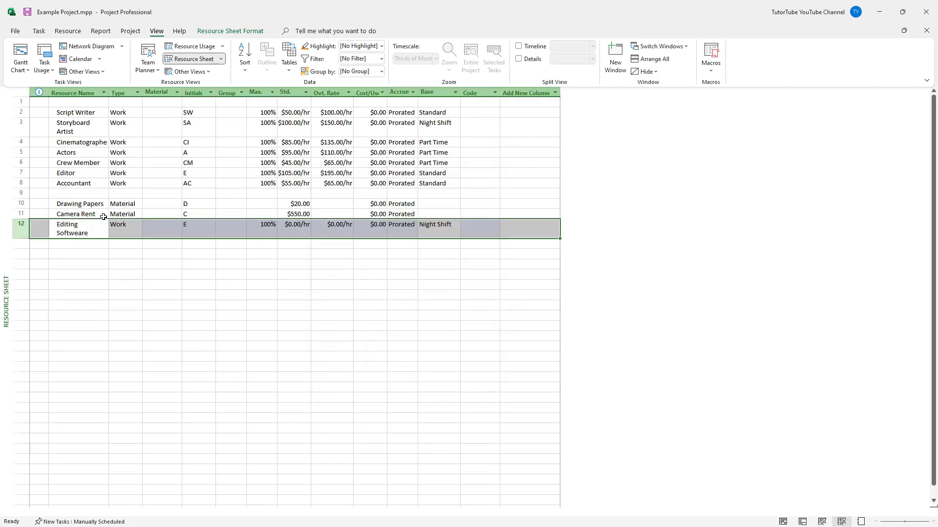
pyautogui.click(74, 282)
# Correct the spelling of the new resource's name below Camera Rent to Editing Software.
pyautogui.click(76, 230)
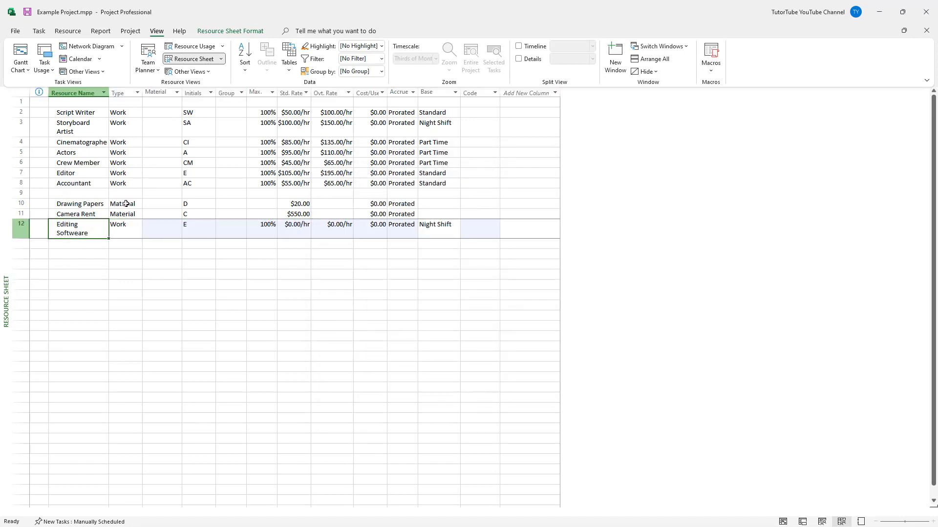
pyautogui.click(97, 233)
pyautogui.press('BackSpace')
pyautogui.press('BackSpace')
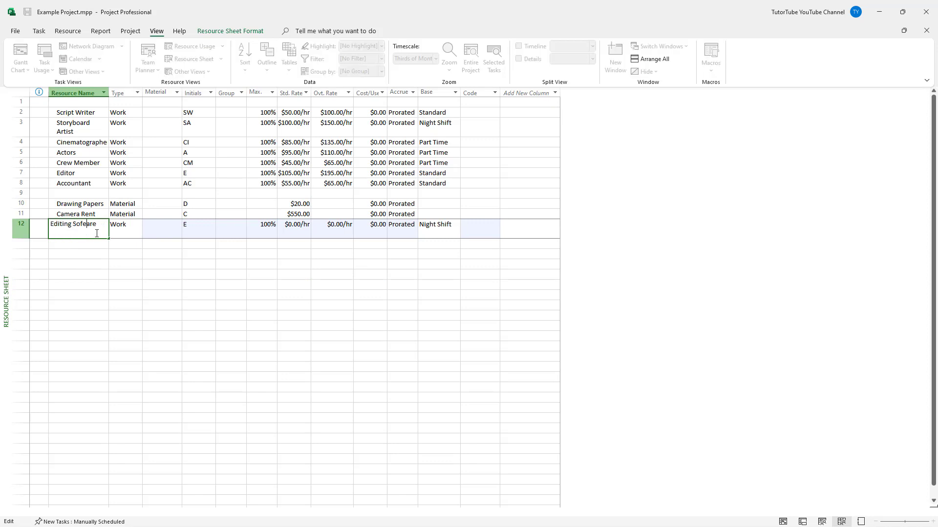
pyautogui.press('BackSpace')
pyautogui.write('w')
pyautogui.click(124, 264)
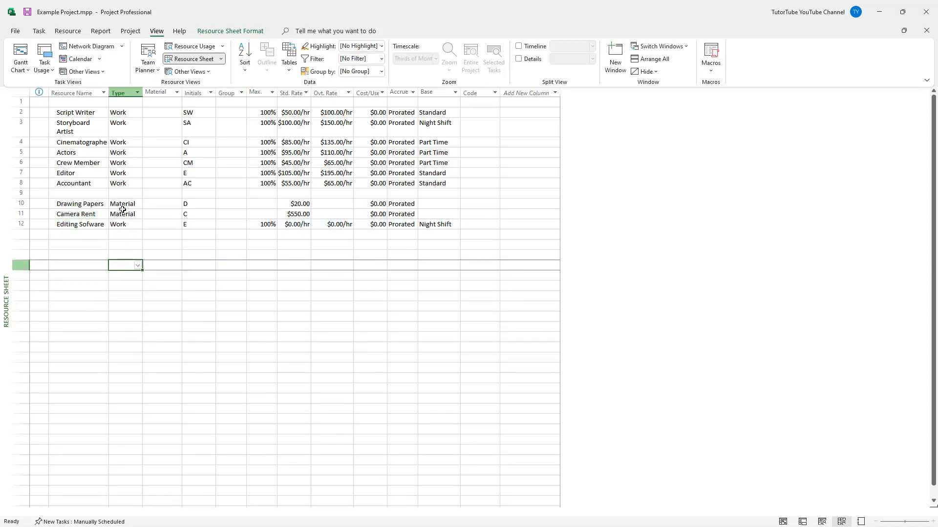
pyautogui.click(121, 224)
pyautogui.click(138, 224)
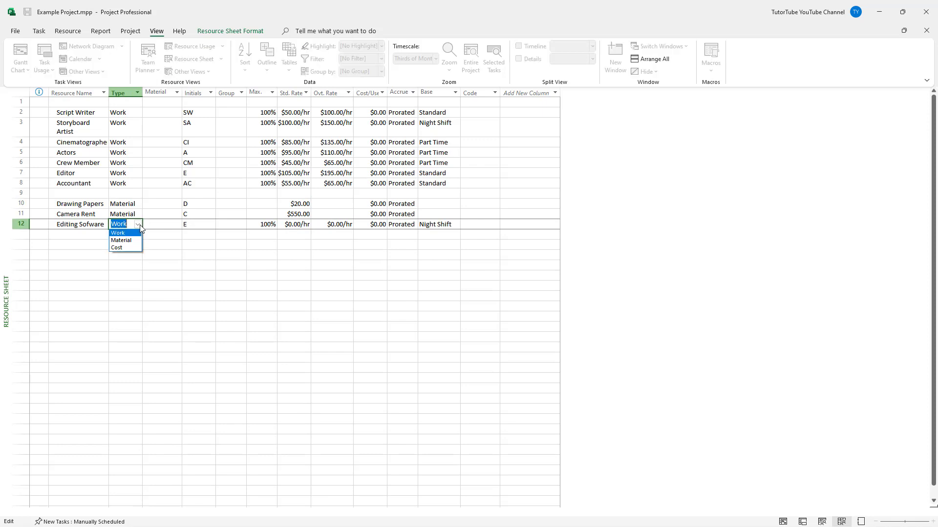
pyautogui.click(99, 225)
pyautogui.click(85, 224)
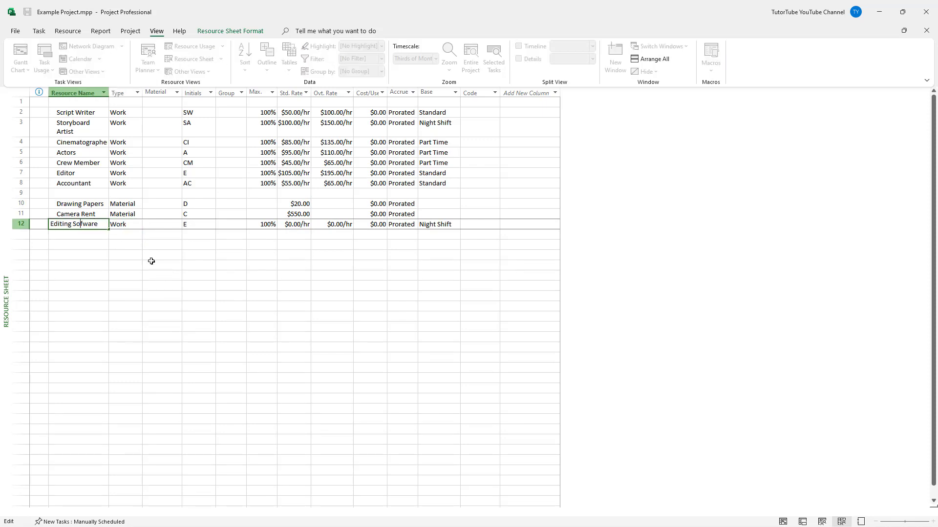
pyautogui.write('t')
pyautogui.click(241, 327)
# Set the type of the Editing Software resource to Material.
pyautogui.click(123, 215)
pyautogui.click(129, 226)
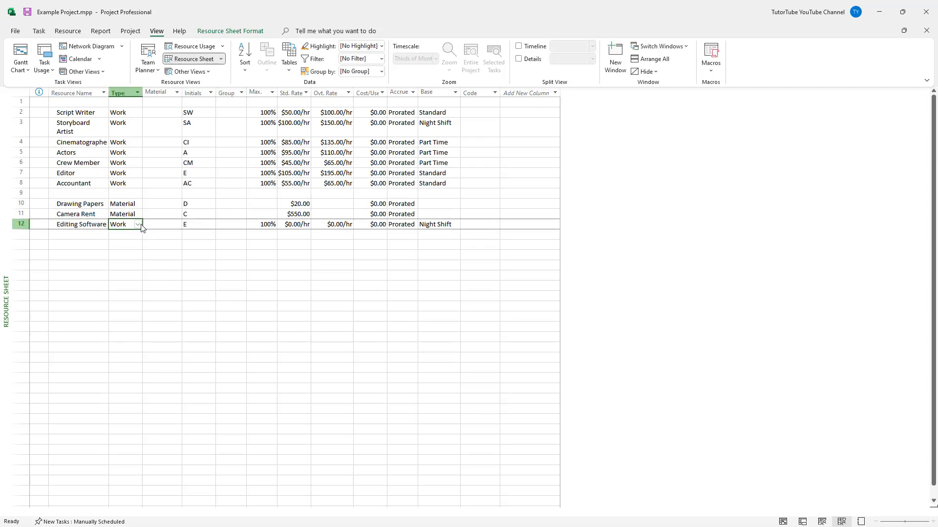
pyautogui.click(141, 228)
pyautogui.click(137, 243)
pyautogui.click(283, 235)
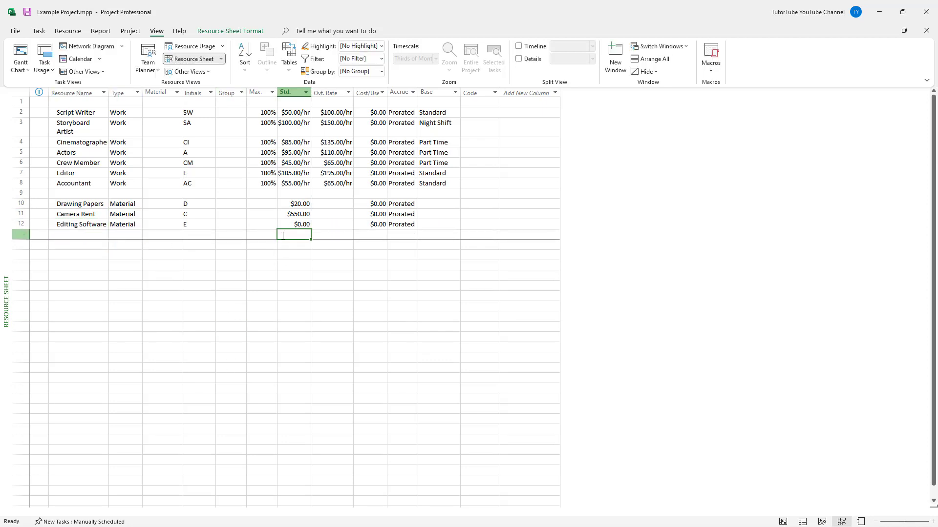
# Set the initials of the Editing Software resource to ED and those of Camera Rent to CR.
pyautogui.click(208, 226)
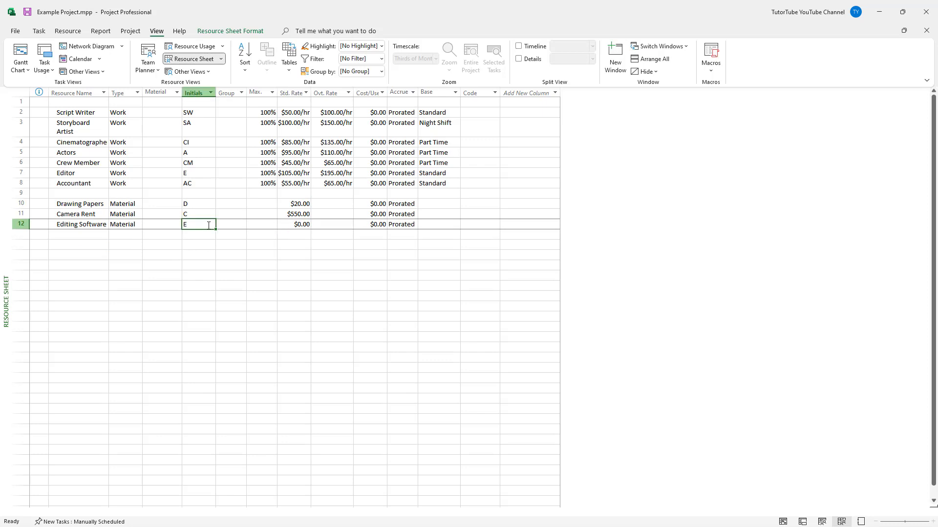
pyautogui.write('ED')
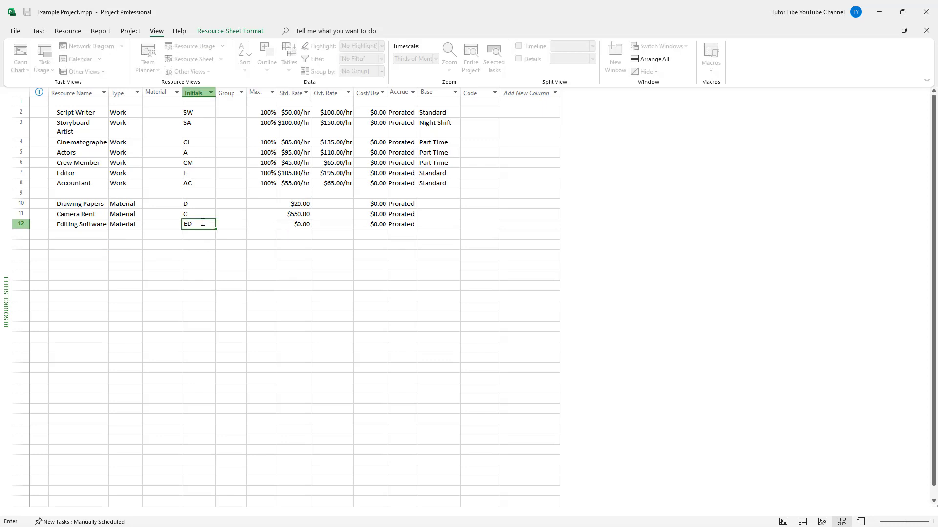
pyautogui.click(203, 211)
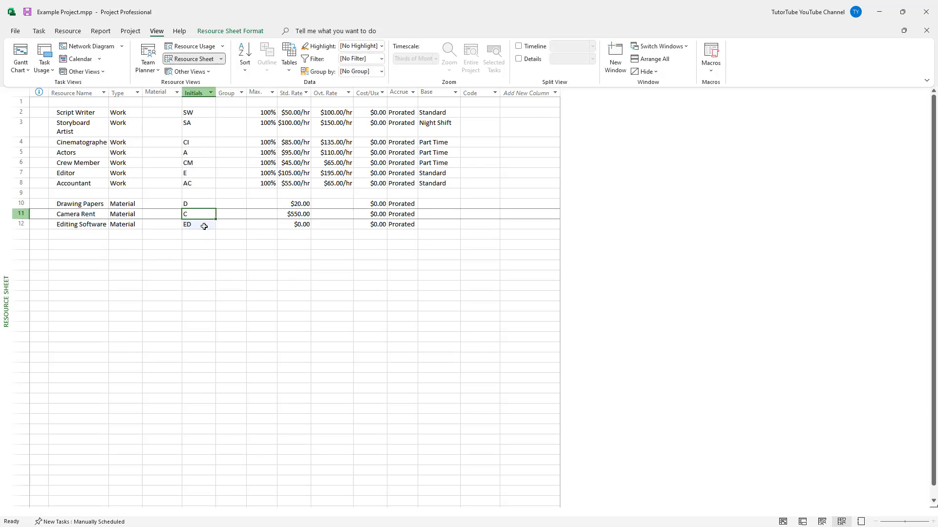
pyautogui.write('CR')
pyautogui.click(202, 206)
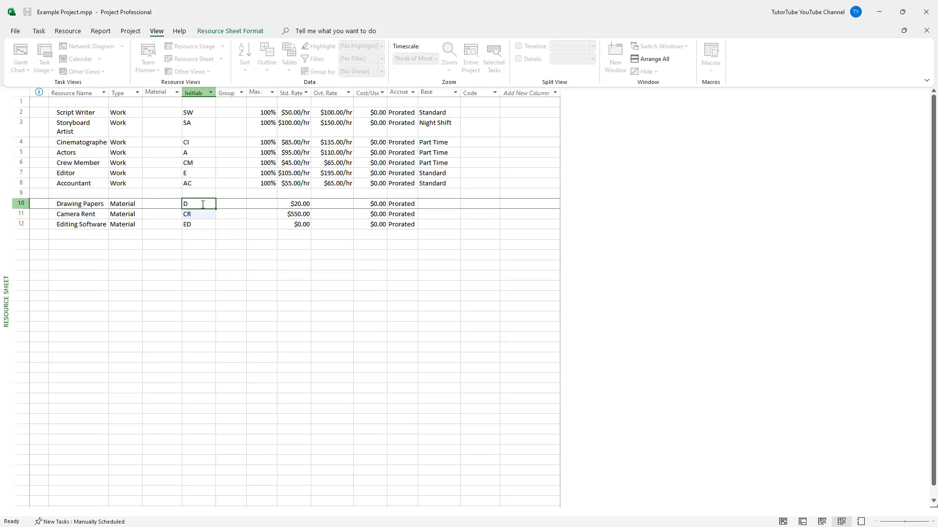
pyautogui.click(202, 196)
# Set the standard rate of the Editing Software resource to $120.00.
pyautogui.click(292, 223)
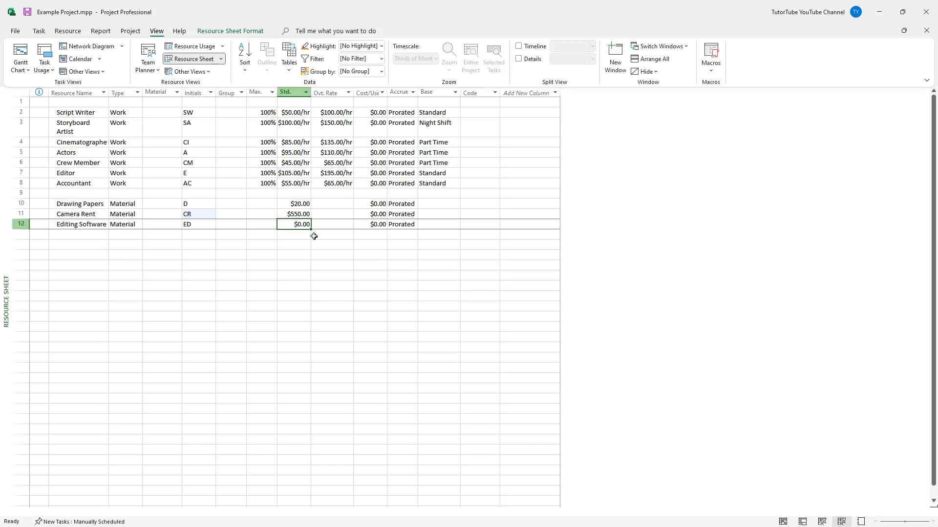
pyautogui.write('120')
pyautogui.press('Return')
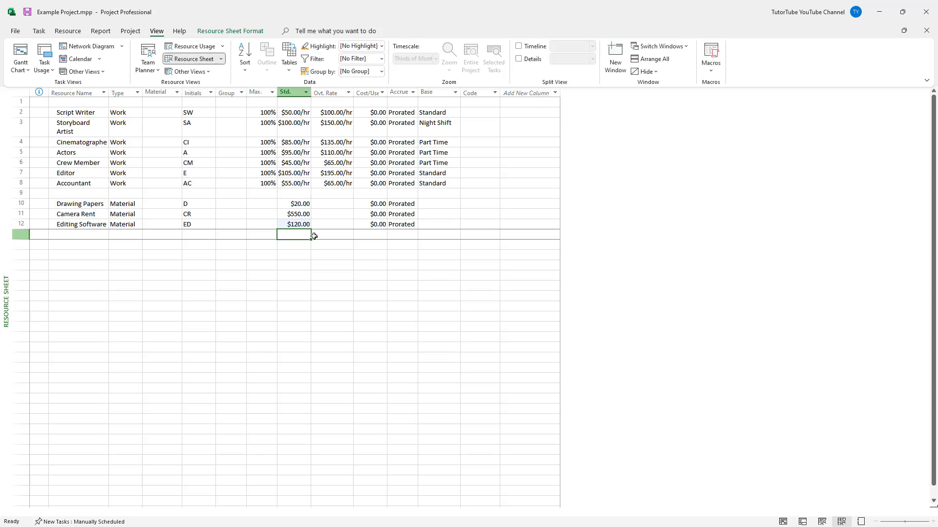
pyautogui.click(158, 255)
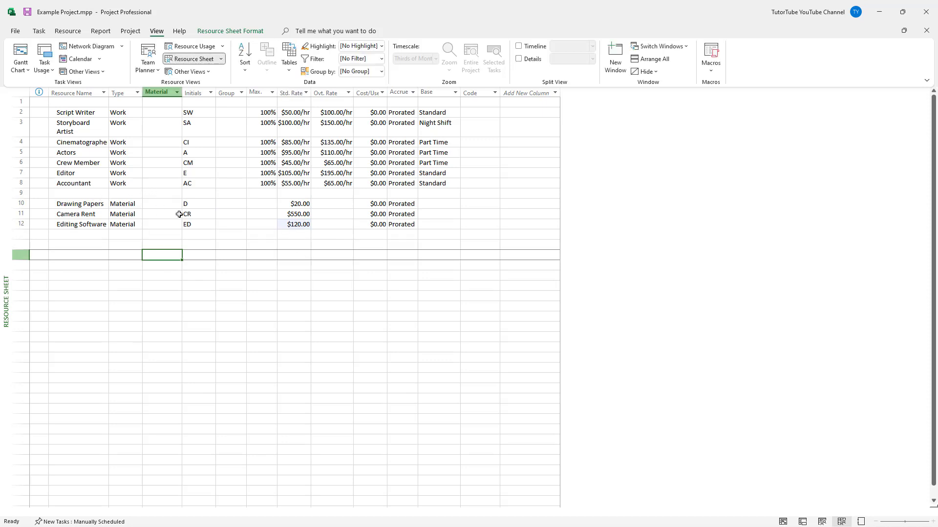